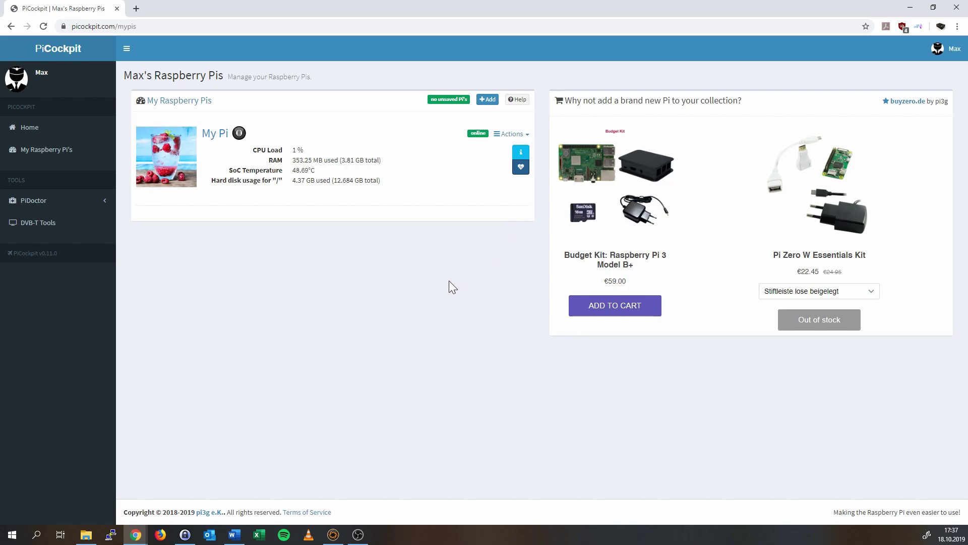
Check the Pi's model, serial and IP addresses, then open PiCockpit's free registration form.
{"action": "left_click", "coordinate": [521, 151]}
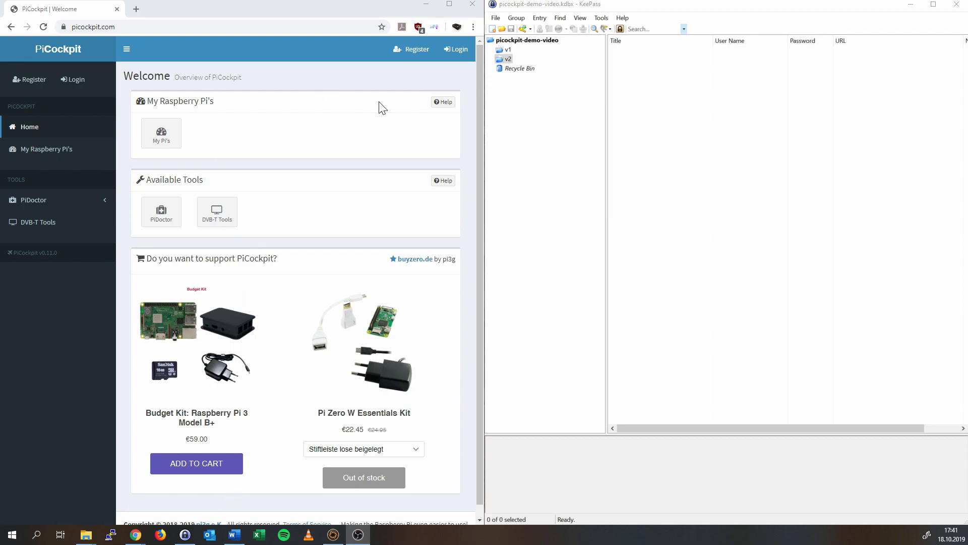
{"action": "left_click", "coordinate": [420, 57]}
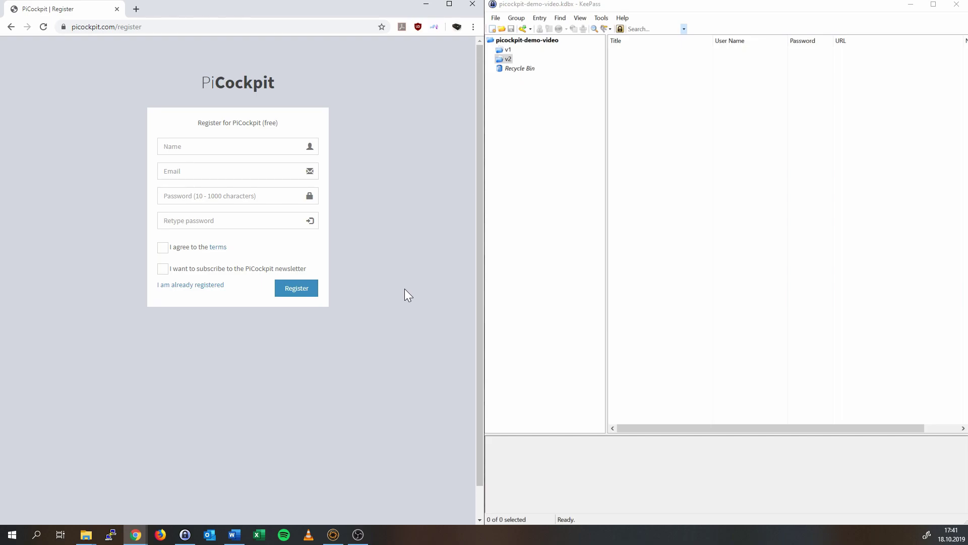
Enter the account holder's first name and e-mail address in the registration form.
{"action": "left_click", "coordinate": [248, 147]}
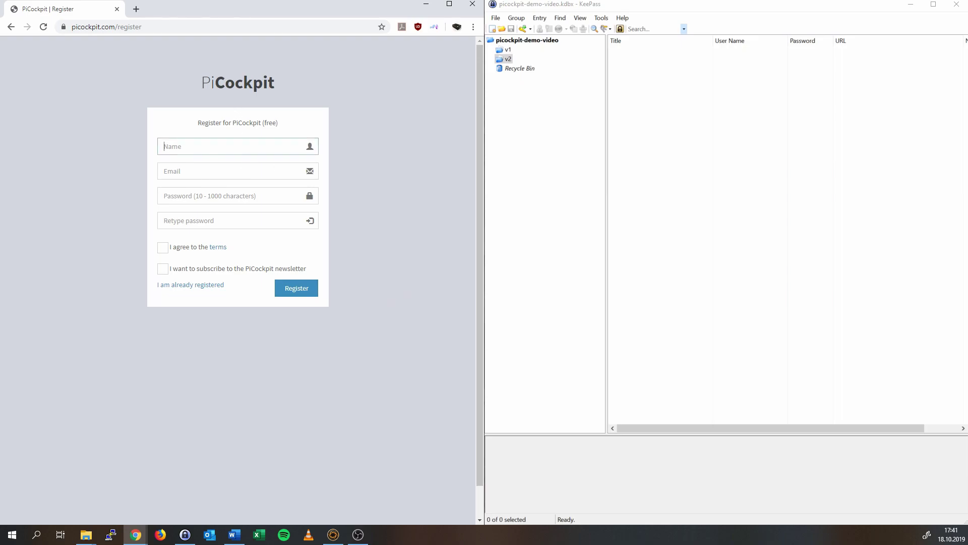
{"action": "type", "text": "Max"}
{"action": "key", "text": "Tab"}
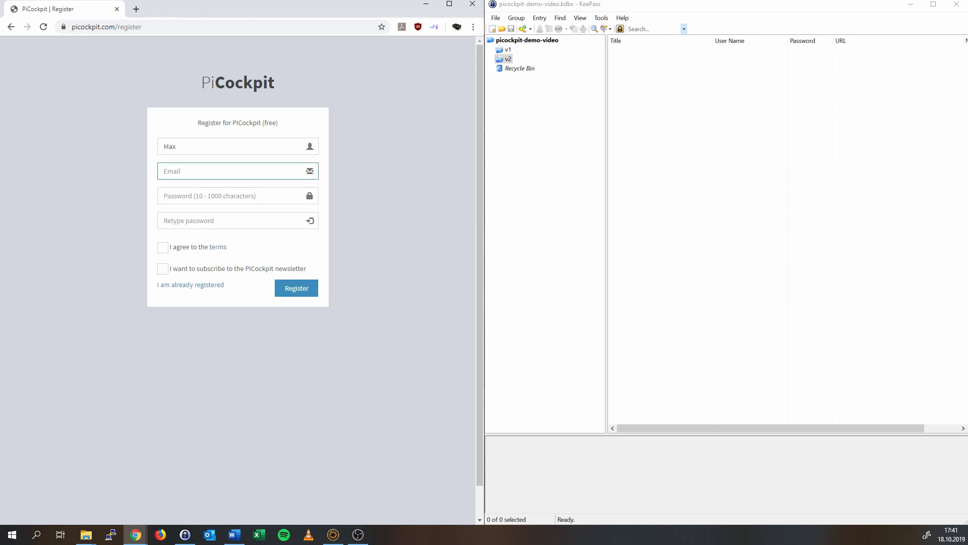
{"action": "key", "text": "Tab"}
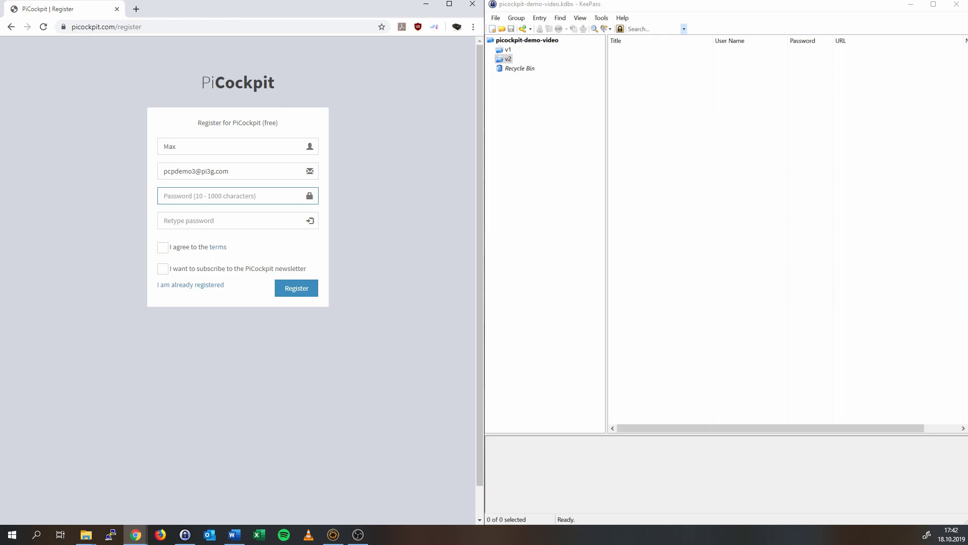
{"action": "left_click", "coordinate": [799, 113]}
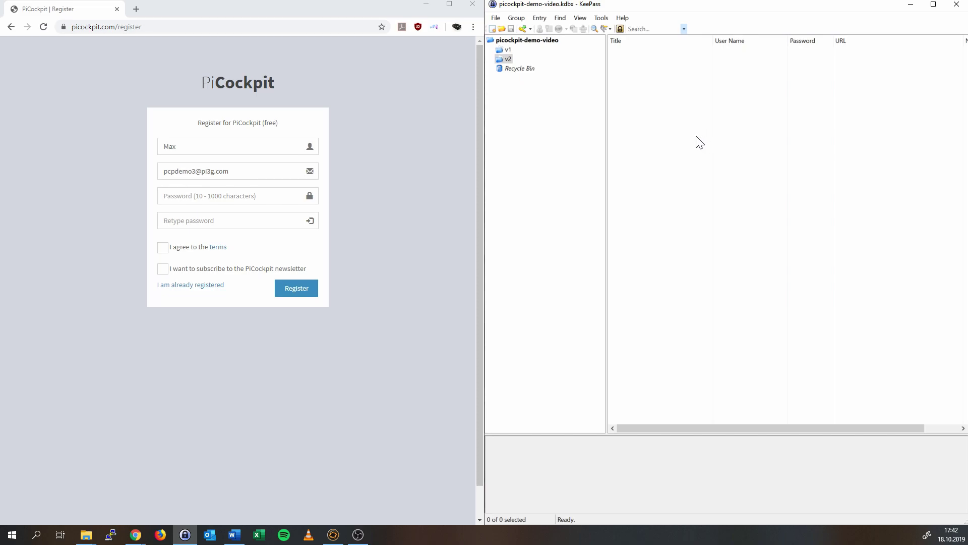
Add KeePass entry 'new picockpit.com Account' with the sign-up e-mail as user name, then copy its password.
{"action": "right_click", "coordinate": [676, 159]}
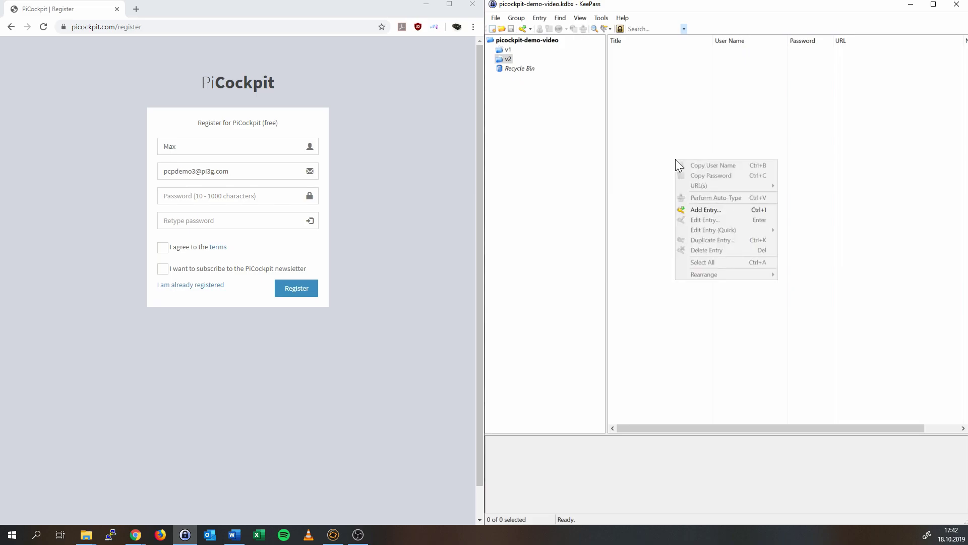
{"action": "left_click", "coordinate": [703, 213]}
{"action": "type", "text": "new picockpit.com Account"}
{"action": "key", "text": "Tab"}
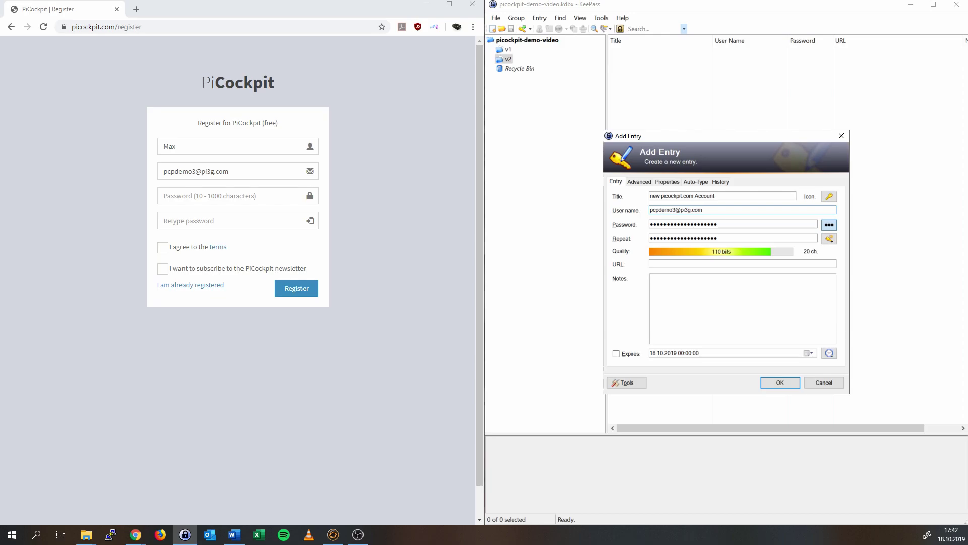
{"action": "left_click", "coordinate": [780, 382]}
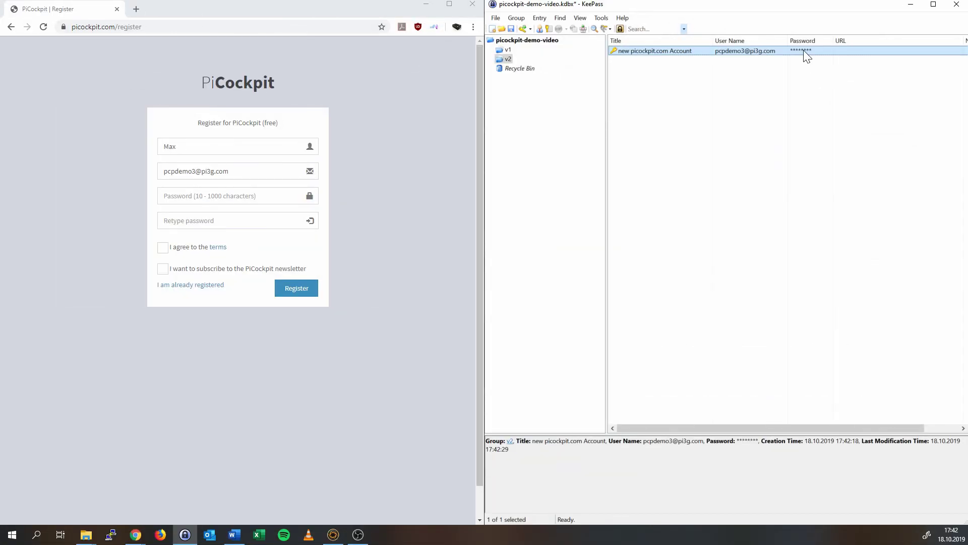
{"action": "double_click", "coordinate": [803, 50]}
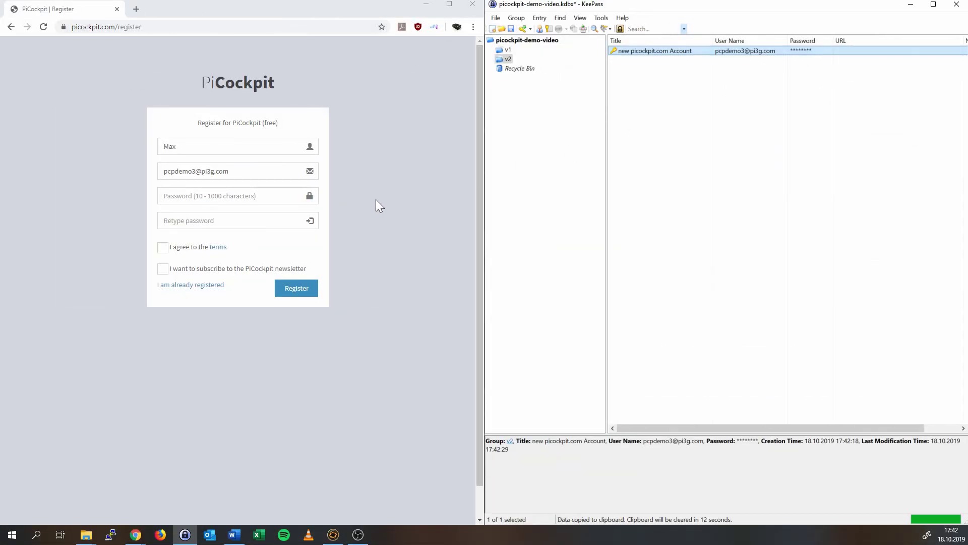
Paste the stored password into both password fields, accept the terms, subscribe to the newsletter, and register.
{"action": "left_click", "coordinate": [278, 196]}
{"action": "key", "text": "ctrl+v"}
{"action": "left_click", "coordinate": [249, 220]}
{"action": "key", "text": "ctrl+v"}
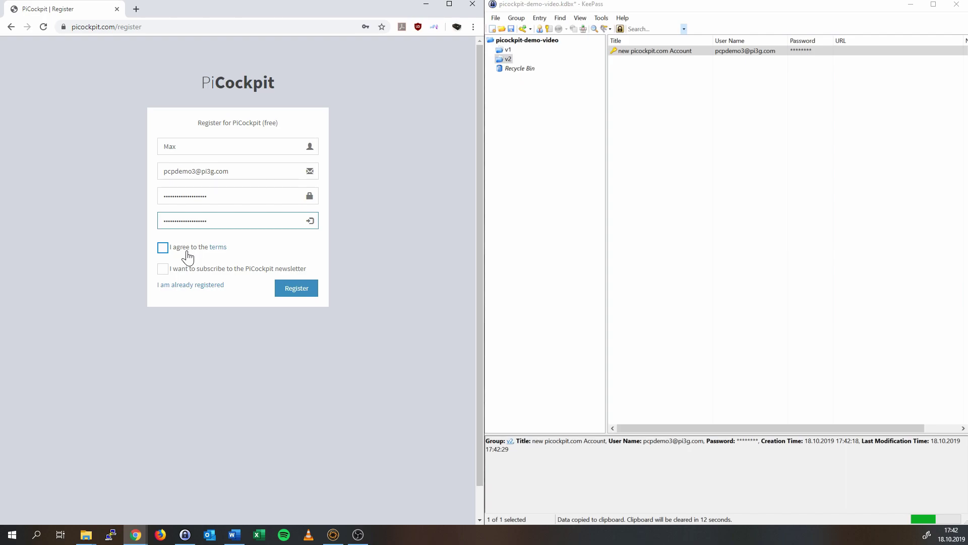
{"action": "left_click", "coordinate": [163, 247]}
{"action": "left_click", "coordinate": [162, 269]}
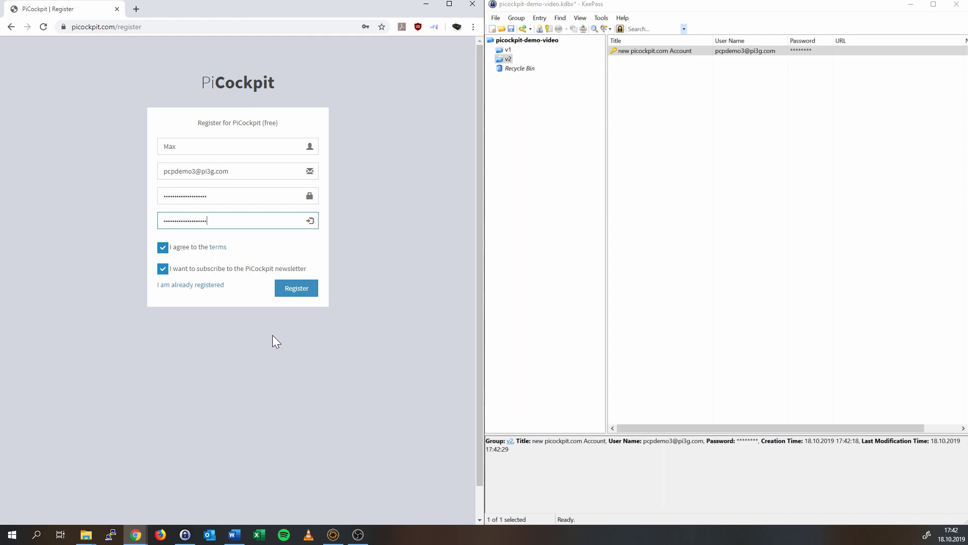
{"action": "left_click", "coordinate": [303, 295]}
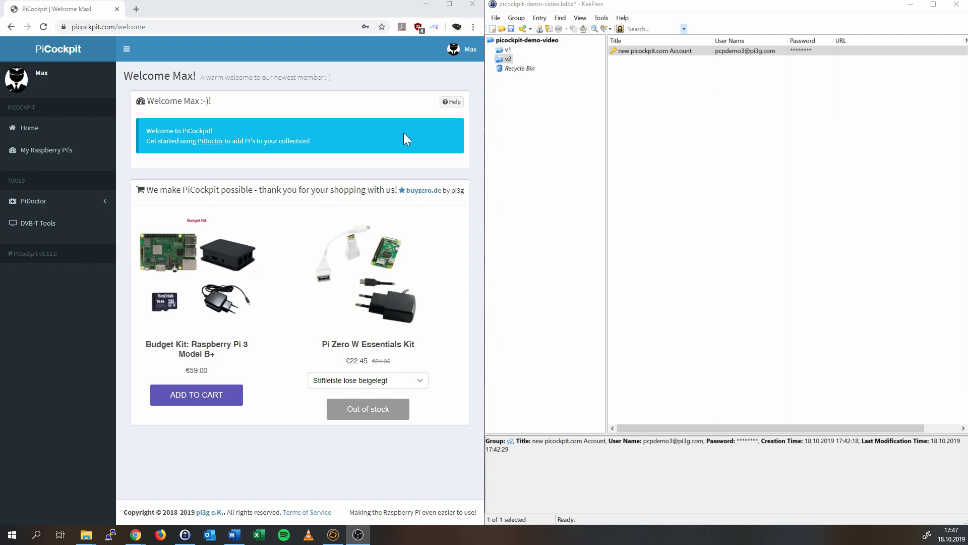
Go to the API Keys section of the profile settings and start a new key.
{"action": "left_click", "coordinate": [471, 60]}
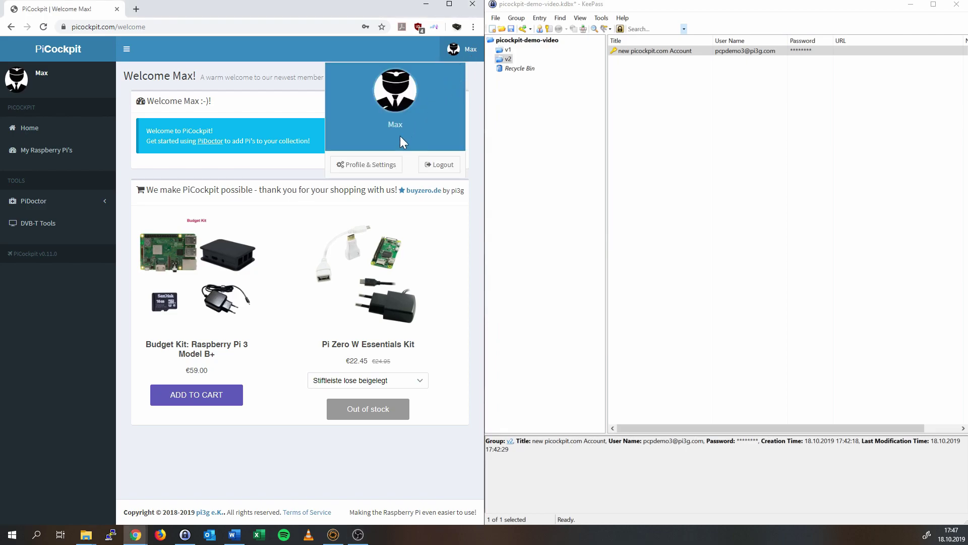
{"action": "left_click", "coordinate": [378, 173]}
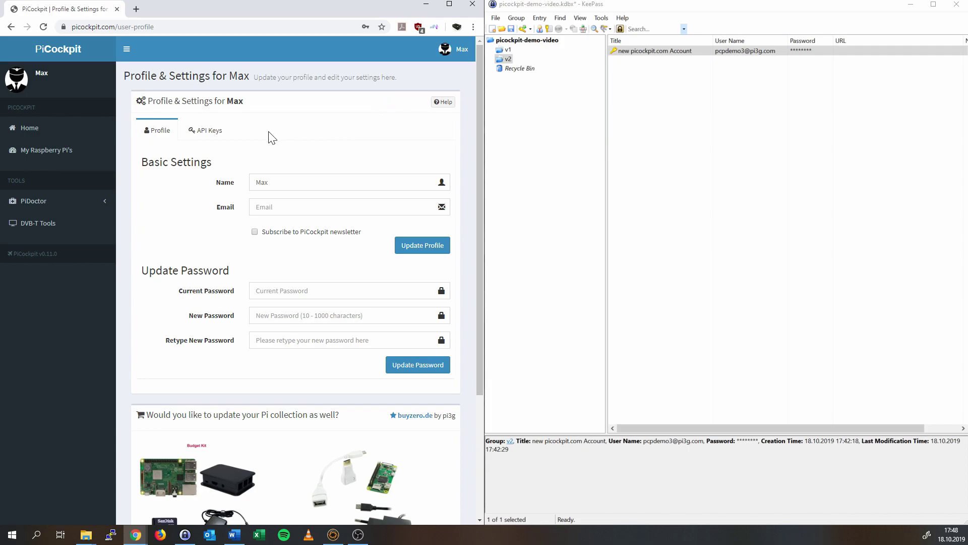
{"action": "left_click", "coordinate": [203, 135]}
{"action": "left_click", "coordinate": [438, 171]}
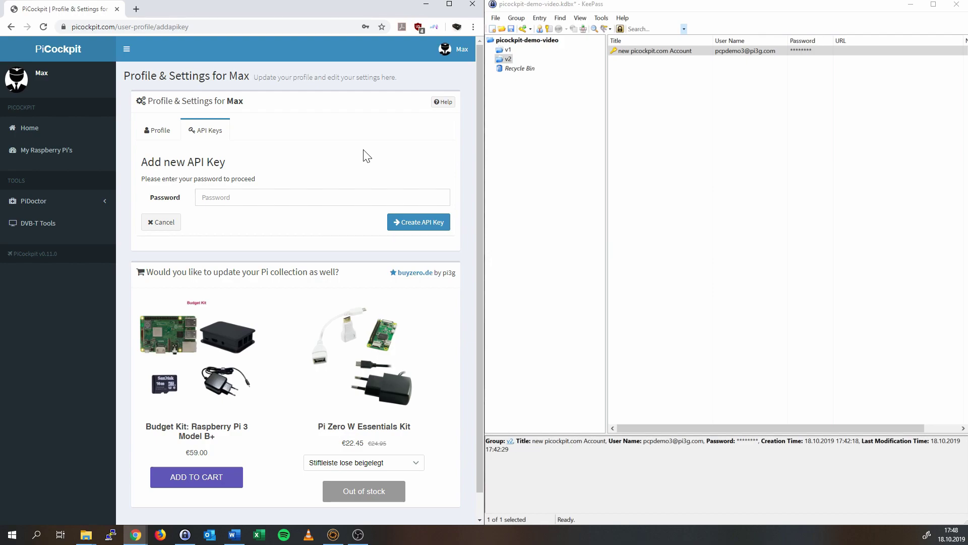
Confirm with the account password copied from KeePass and create the API key.
{"action": "left_click", "coordinate": [237, 198]}
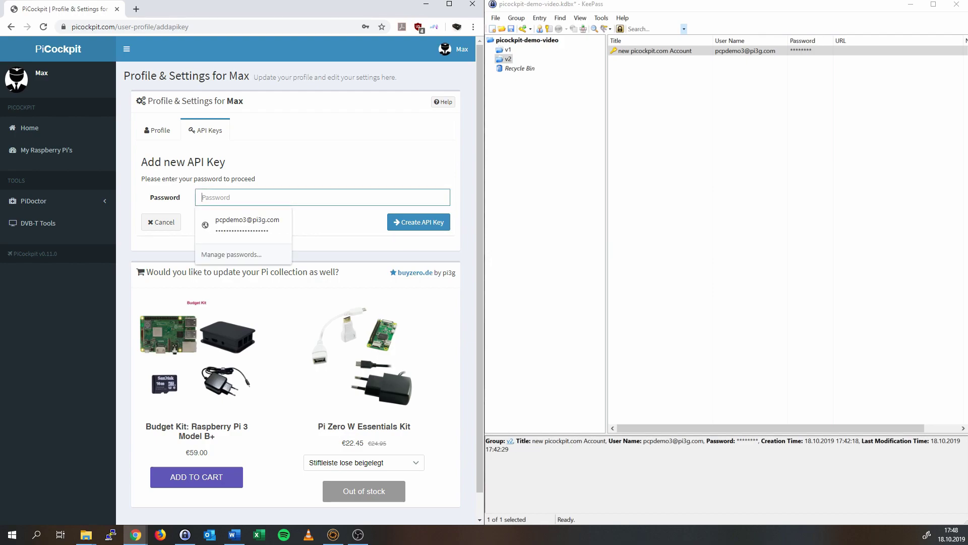
{"action": "double_click", "coordinate": [800, 51]}
{"action": "left_click", "coordinate": [232, 198]}
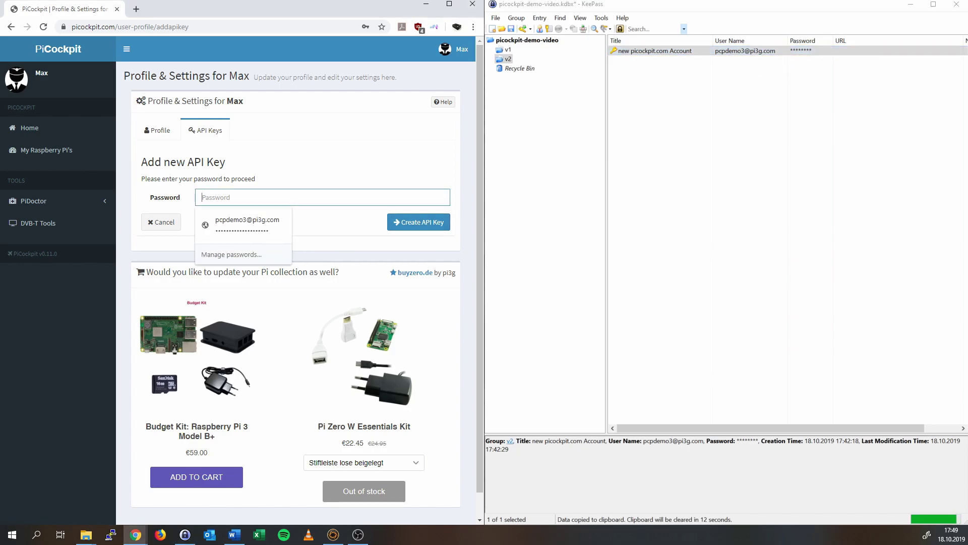
{"action": "right_click", "coordinate": [255, 200]}
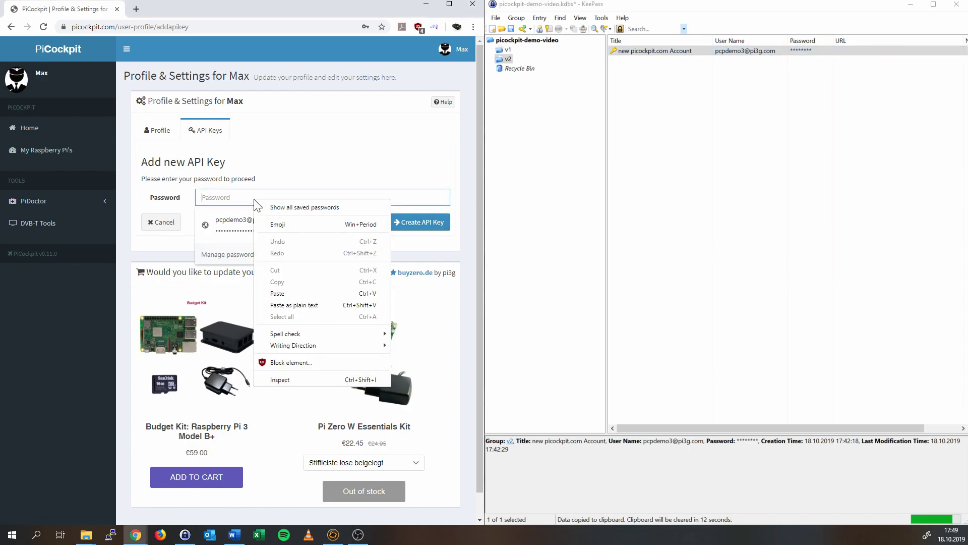
{"action": "left_click", "coordinate": [302, 293]}
{"action": "left_click", "coordinate": [415, 223]}
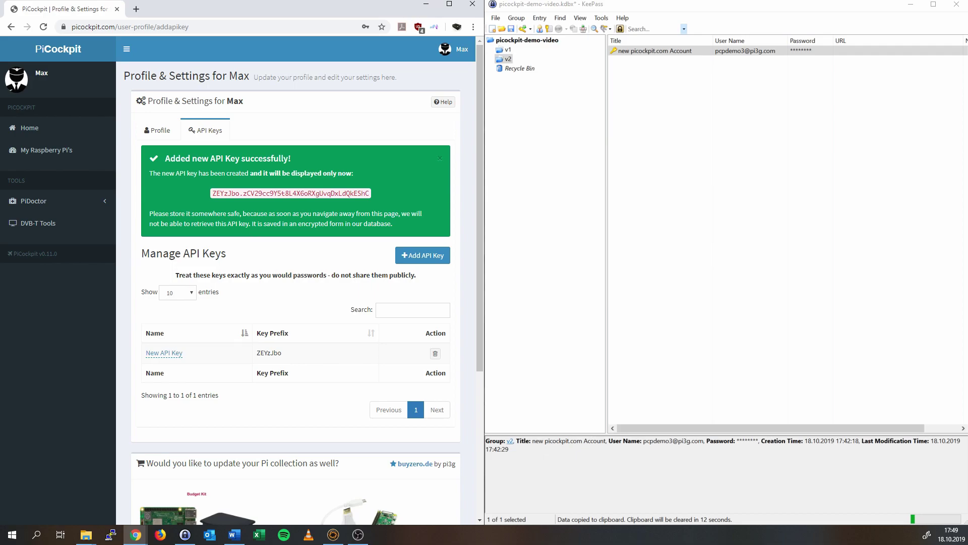
Copy the newly generated API key from the PiCockpit page.
{"action": "left_click_drag", "start_coordinate": [211, 193], "coordinate": [371, 193]}
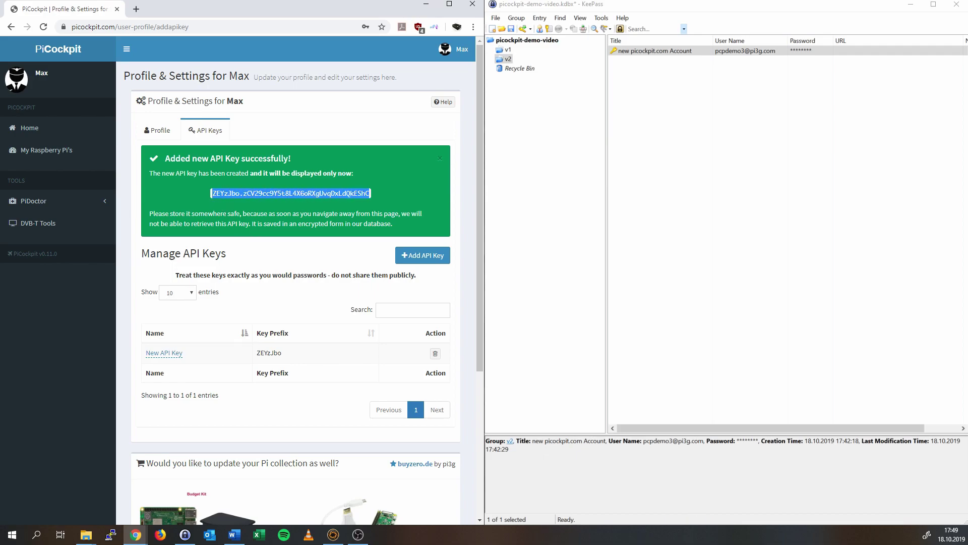
{"action": "right_click", "coordinate": [367, 194]}
{"action": "left_click", "coordinate": [388, 201]}
Store the key as password of a new KeePass entry 'API Key picockpit.com' and save the database.
{"action": "left_click", "coordinate": [735, 220]}
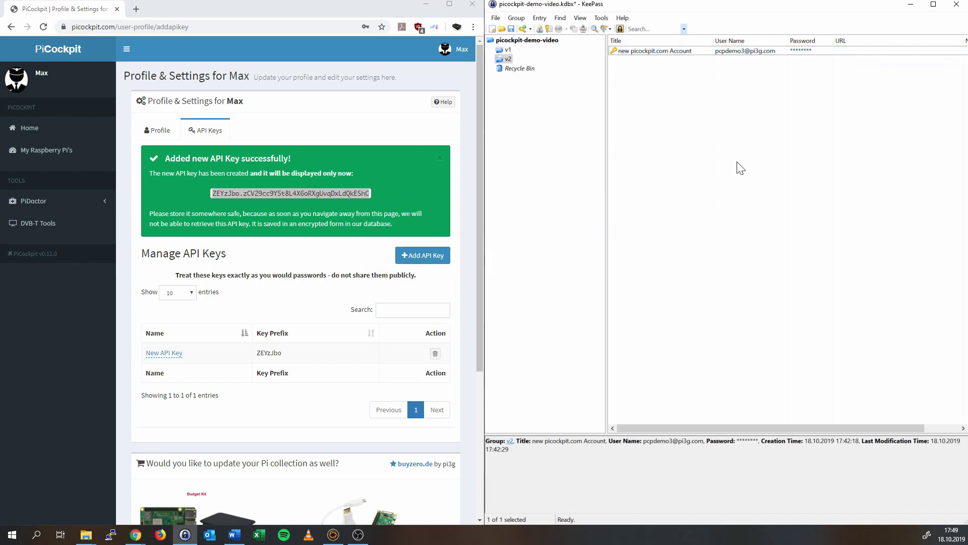
{"action": "right_click", "coordinate": [738, 162]}
{"action": "left_click", "coordinate": [762, 213]}
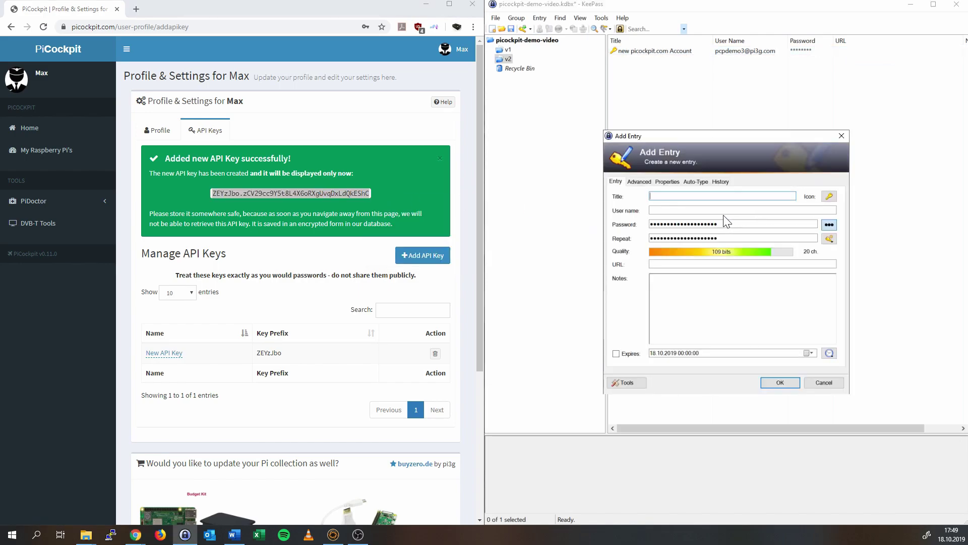
{"action": "type", "text": "API Key picockpit.com"}
{"action": "left_click", "coordinate": [829, 225]}
{"action": "key", "text": "ctrl+v"}
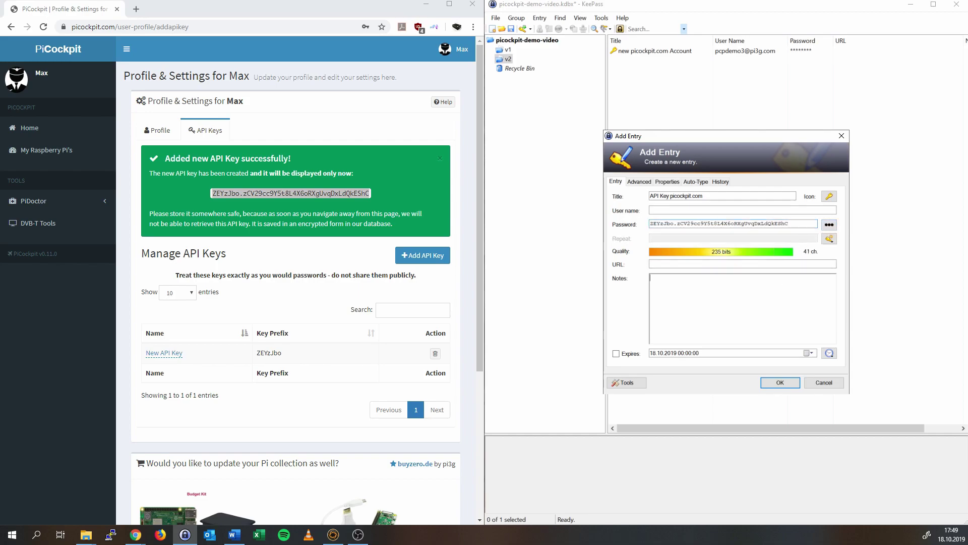
{"action": "left_click", "coordinate": [780, 384]}
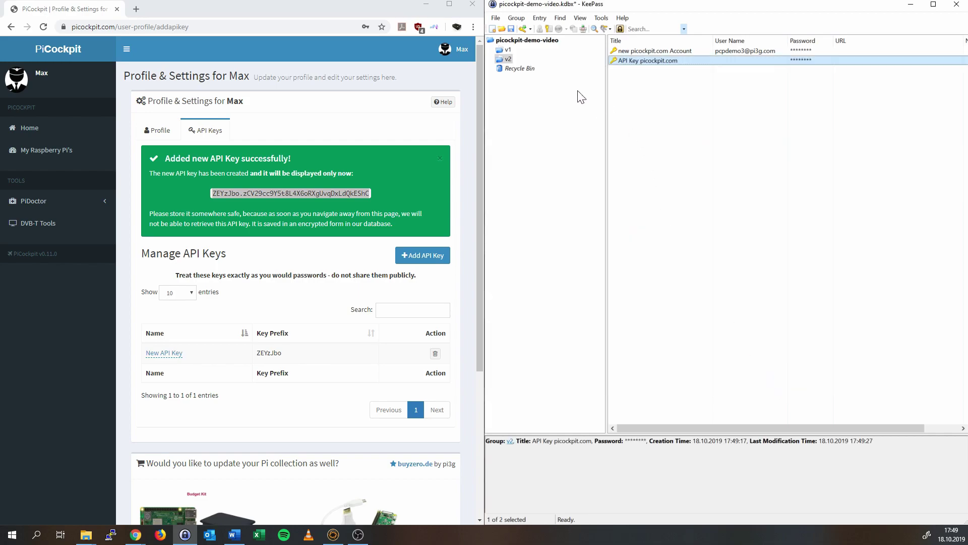
{"action": "left_click", "coordinate": [511, 29]}
Rename the API key from 'New API Key' to 'Picockpit Demo API Key'.
{"action": "left_click", "coordinate": [290, 193]}
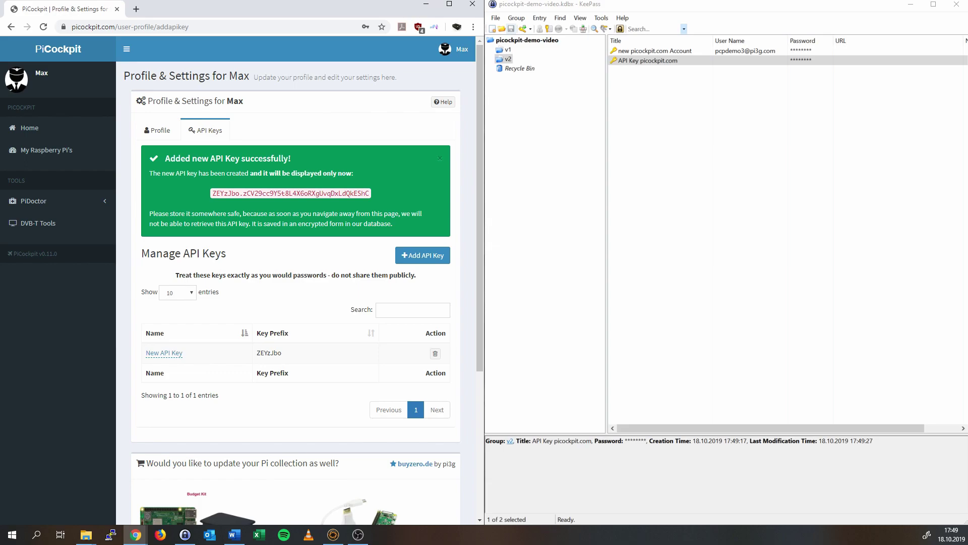
{"action": "left_click", "coordinate": [164, 353]}
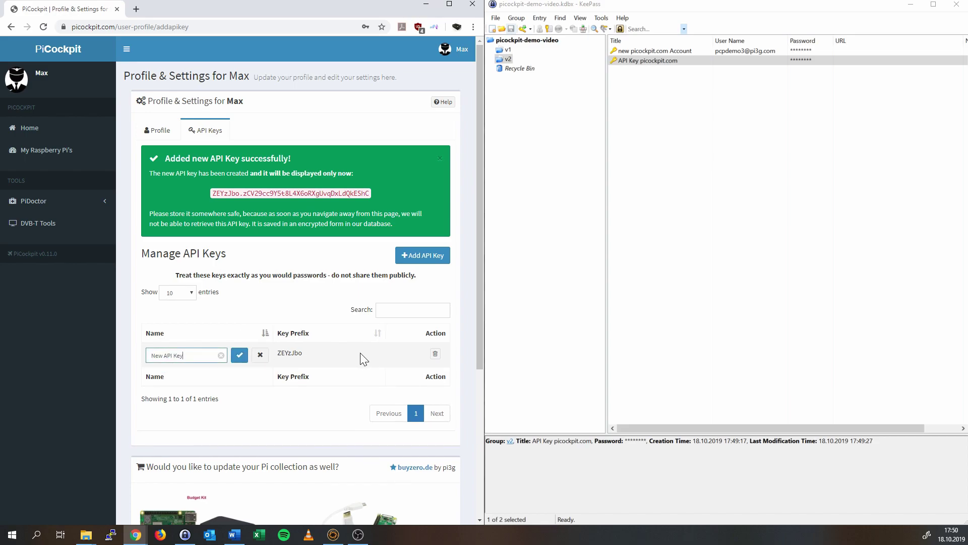
{"action": "left_click", "coordinate": [240, 355]}
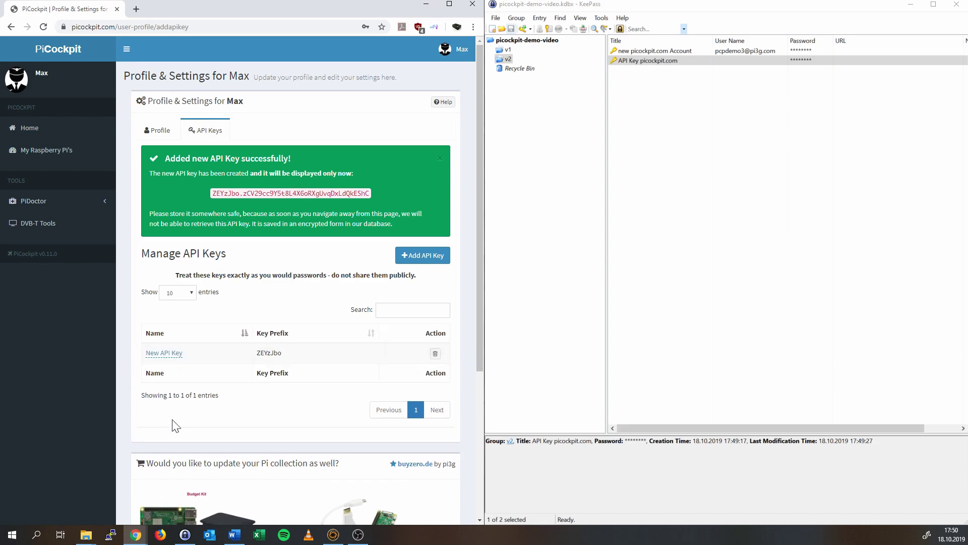
{"action": "left_click", "coordinate": [169, 356]}
{"action": "key", "text": "ctrl+shift+Left"}
{"action": "key", "text": "ctrl+shift+Left"}
{"action": "key", "text": "ctrl+shift+Left"}
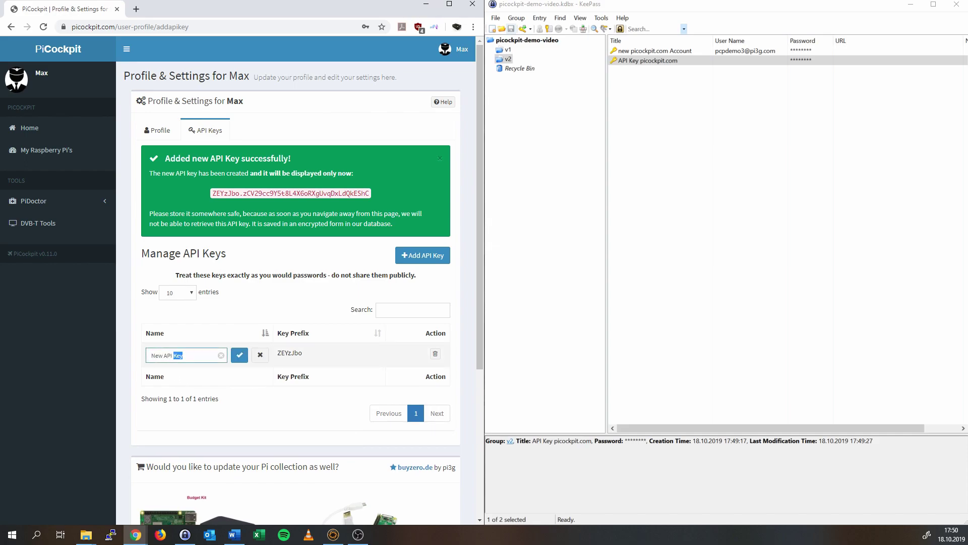
{"action": "type", "text": "Picockpit Demo API Key"}
{"action": "key", "text": "Return"}
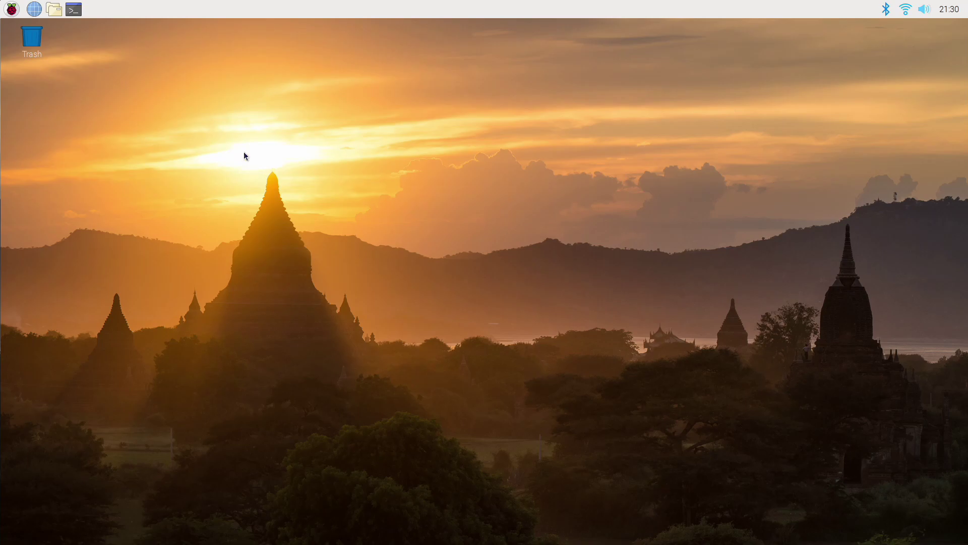
{"action": "left_click", "coordinate": [73, 10]}
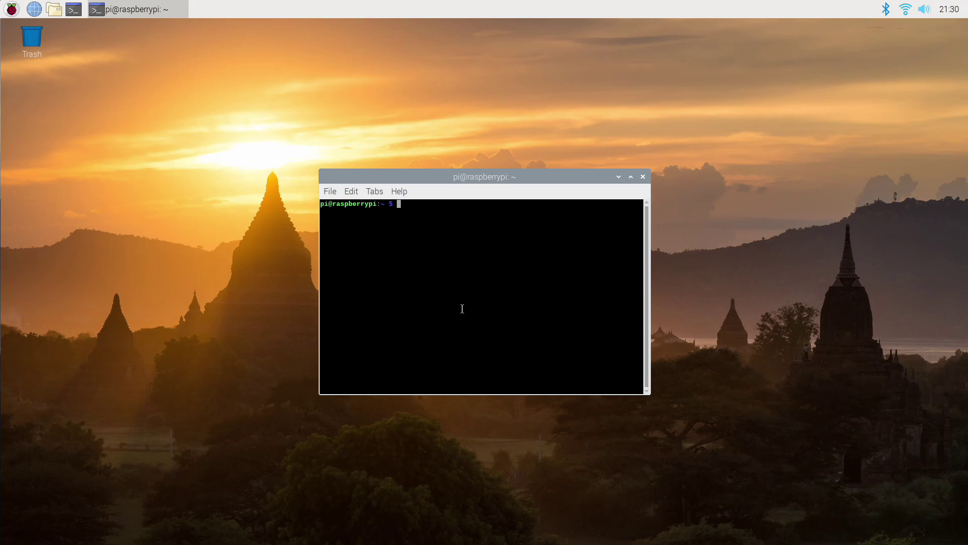
{"action": "type", "text": "bash -c \"$"}
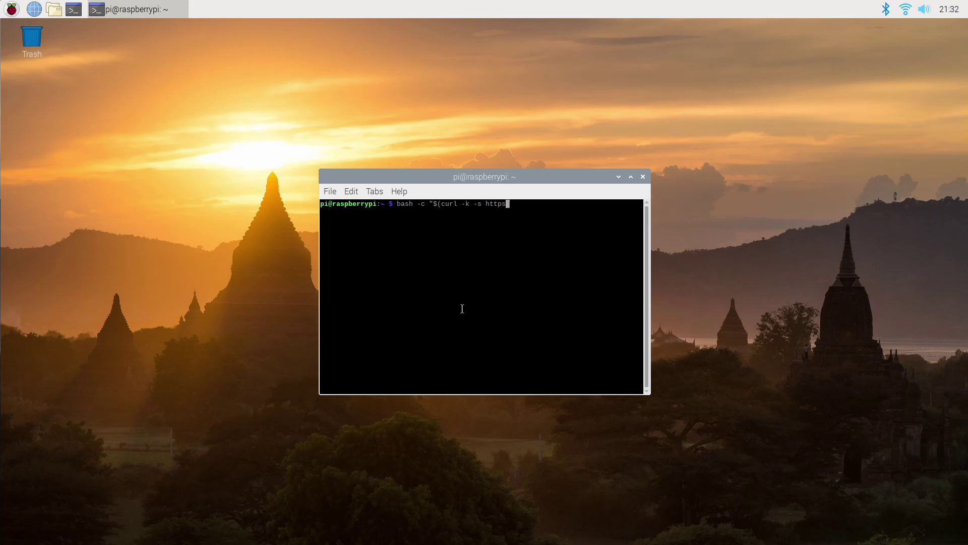
{"action": "type", "text": "://picockpit.com/setup.sh)\""}
Run the setup script and confirm installing the five new packages, including picockpit-client.
{"action": "key", "text": "Return"}
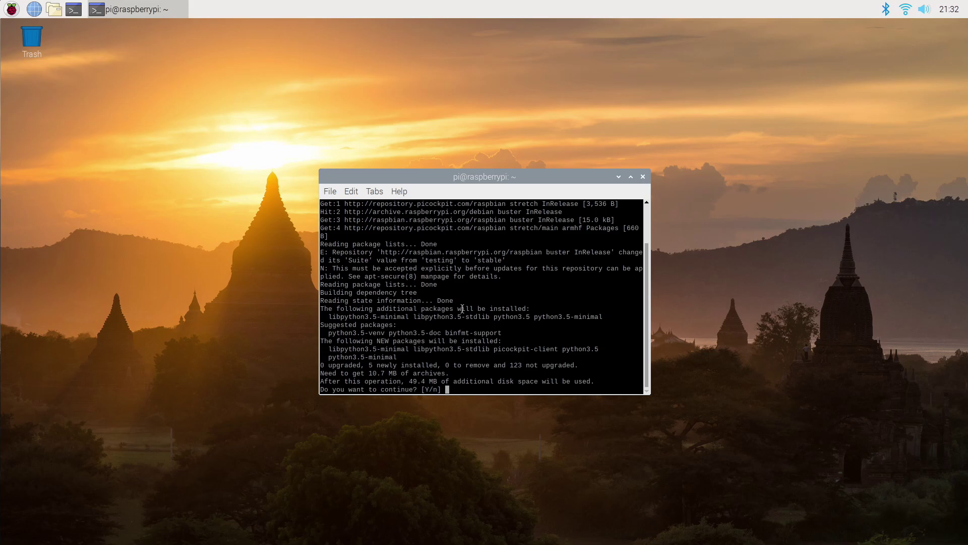
{"action": "key", "text": "Return"}
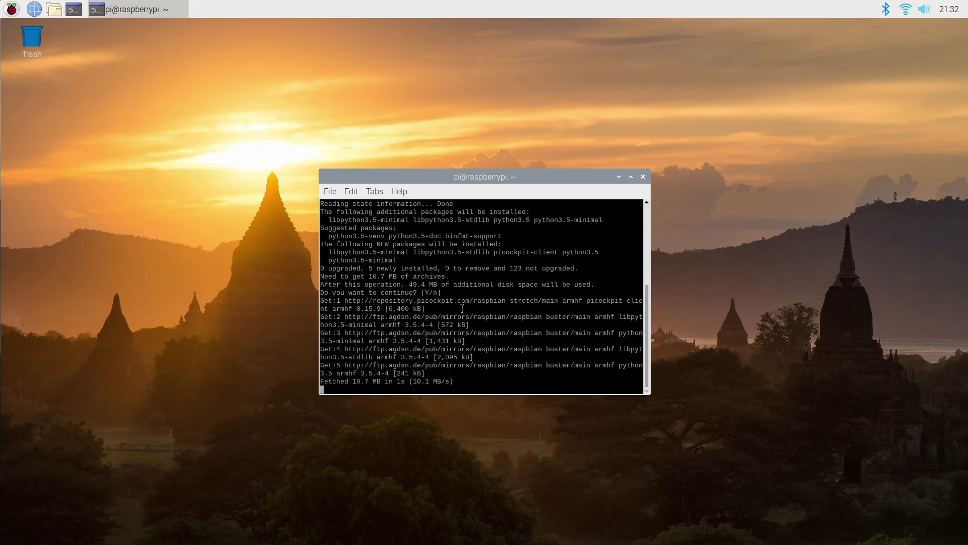
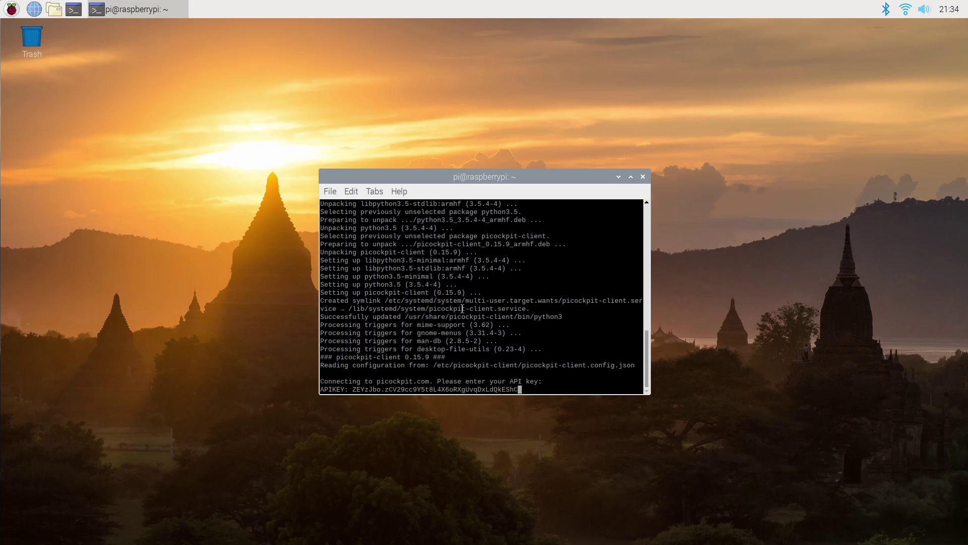
Enter the API key at the APIKEY: prompt to connect the Pi to picockpit.com, then close LXTerminal.
{"action": "key", "text": "Return"}
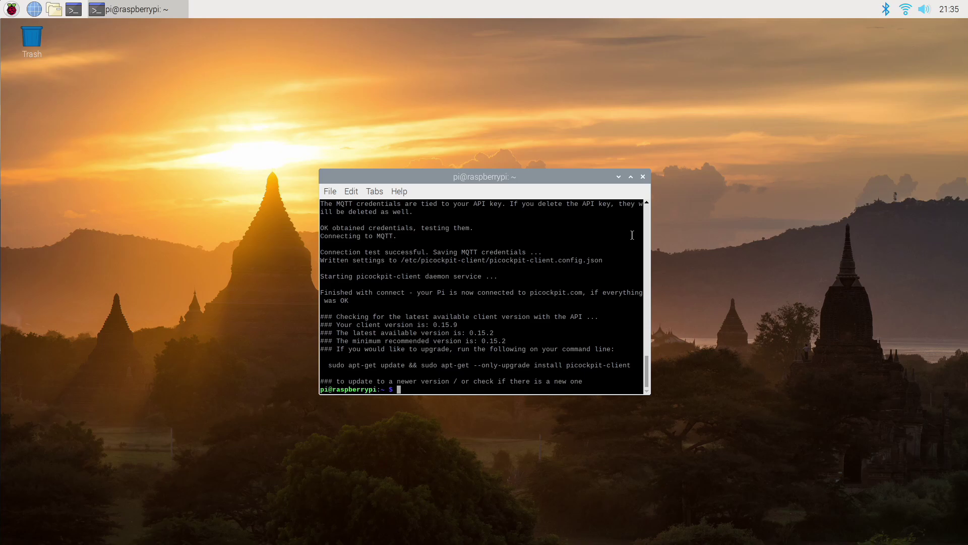
{"action": "left_click", "coordinate": [643, 177]}
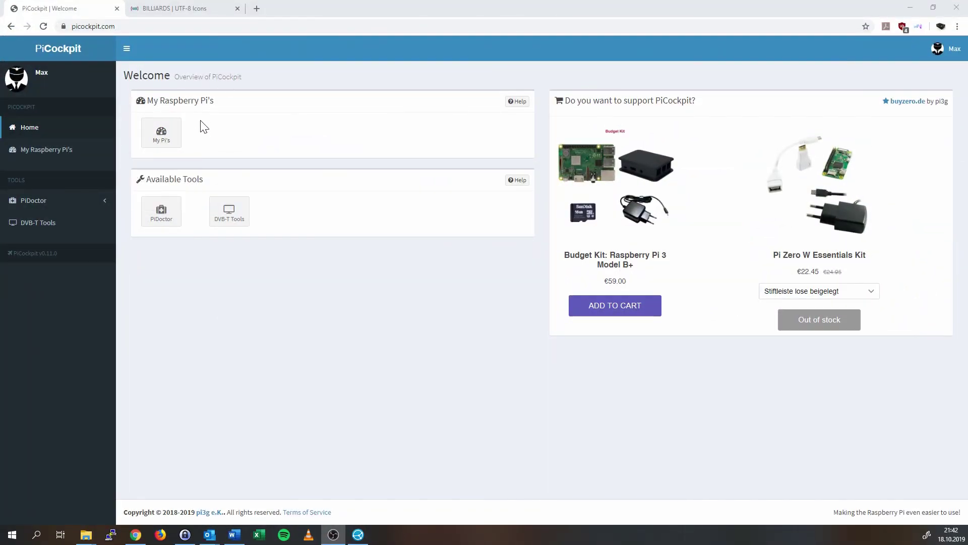
Rename the raspberrypi card to 'The big riddle' followed by the pasted 🎱 emoji and save.
{"action": "left_click", "coordinate": [166, 138]}
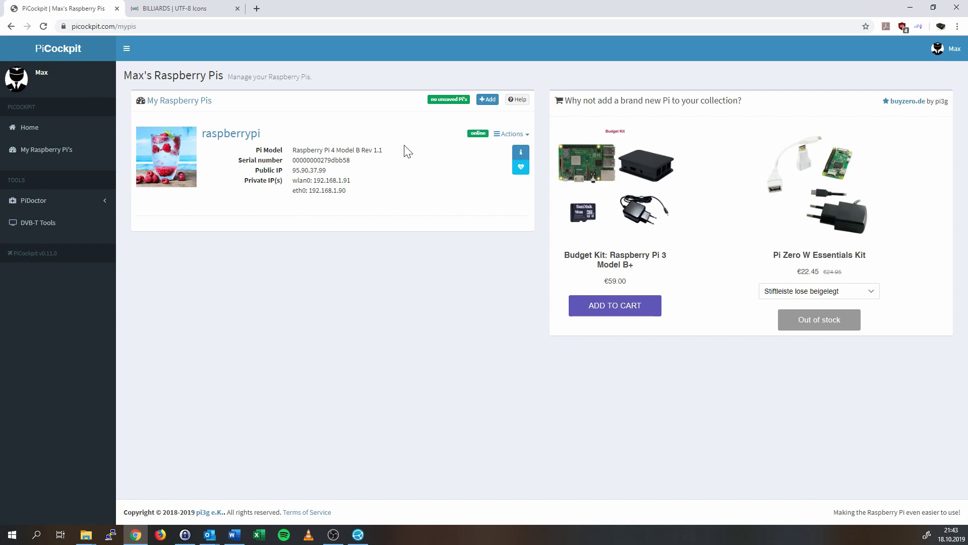
{"action": "left_click", "coordinate": [511, 135]}
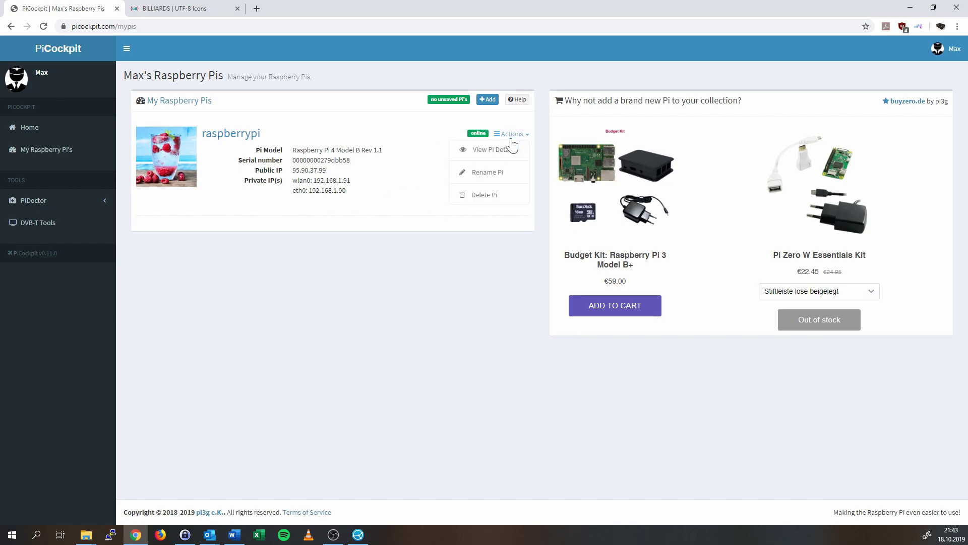
{"action": "left_click", "coordinate": [504, 173]}
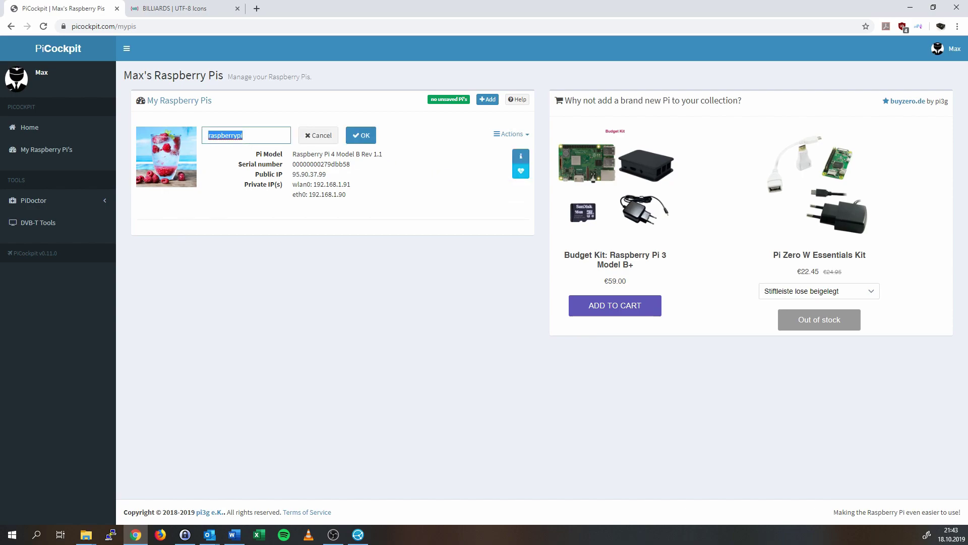
{"action": "type", "text": "The big riddle"}
{"action": "left_click", "coordinate": [210, 15]}
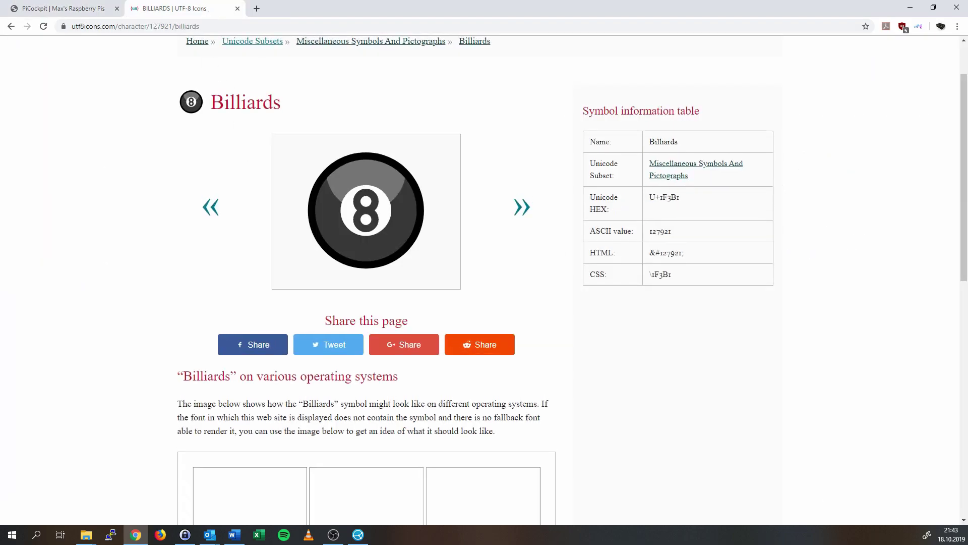
{"action": "left_click", "coordinate": [37, 8]}
{"action": "type", "text": "🎱"}
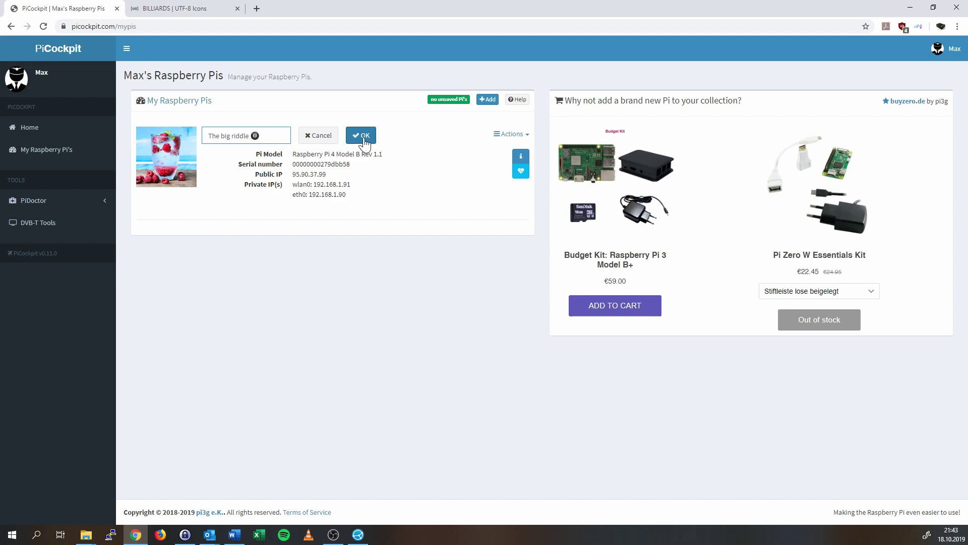
{"action": "left_click", "coordinate": [363, 137]}
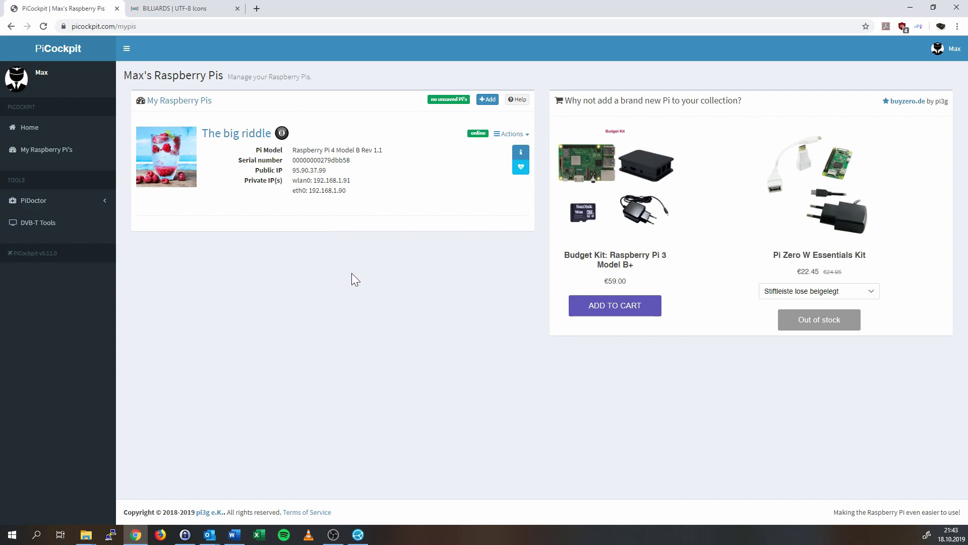
Switch the Pi card to live stats and highlight its SoC temperature and RAM usage readings.
{"action": "left_click_drag", "start_coordinate": [291, 177], "coordinate": [363, 199]}
{"action": "left_click", "coordinate": [367, 201]}
{"action": "left_click", "coordinate": [522, 170]}
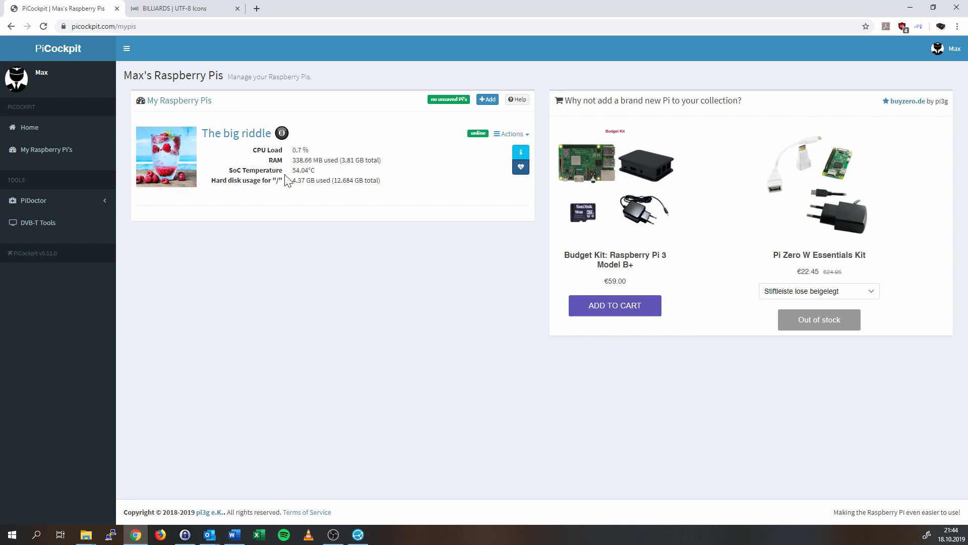
{"action": "double_click", "coordinate": [303, 171]}
{"action": "triple_click", "coordinate": [347, 160]}
{"action": "left_click_drag", "start_coordinate": [292, 160], "coordinate": [351, 160]}
{"action": "left_click", "coordinate": [235, 135]}
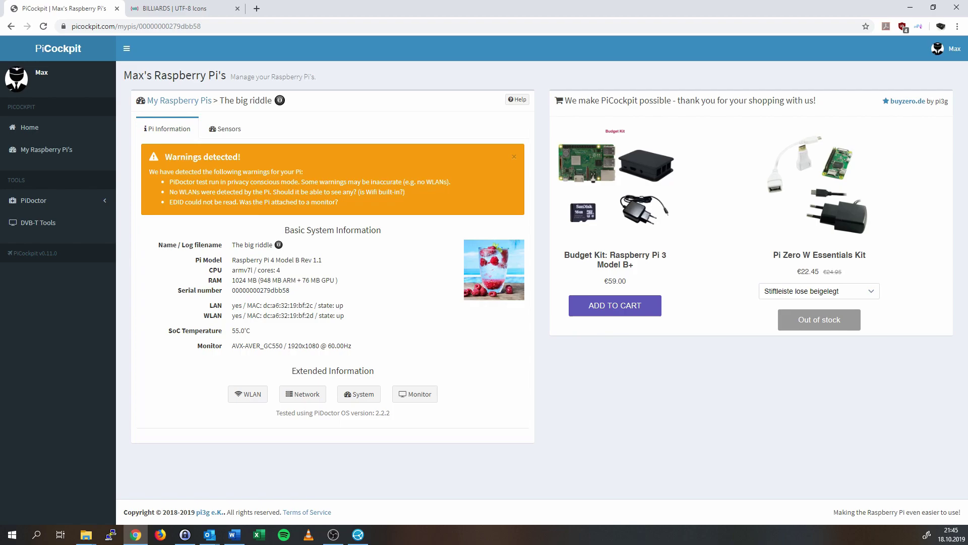
{"action": "left_click_drag", "start_coordinate": [252, 305], "coordinate": [305, 305]}
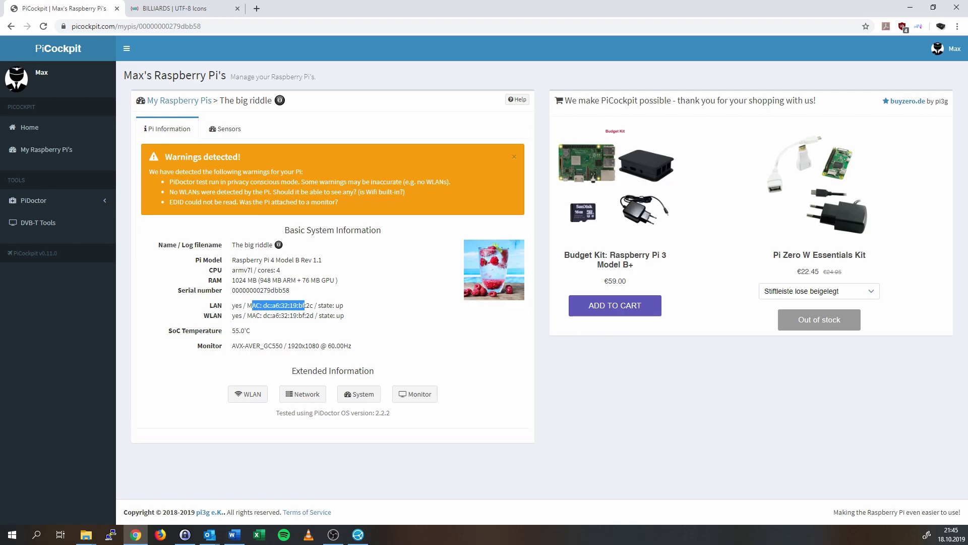
{"action": "left_click", "coordinate": [305, 305]}
{"action": "left_click", "coordinate": [362, 395]}
{"action": "left_click", "coordinate": [536, 99]}
{"action": "double_click", "coordinate": [625, 66]}
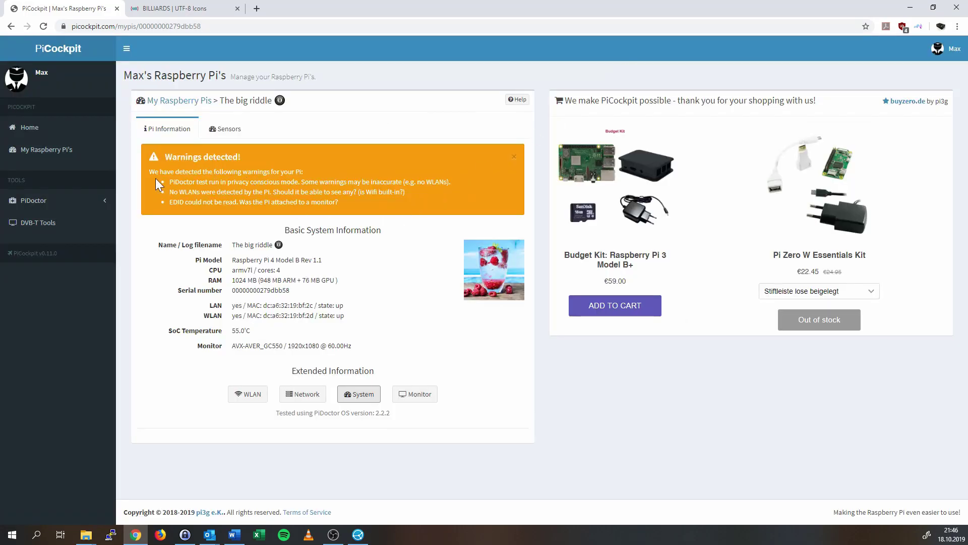
{"action": "left_click_drag", "start_coordinate": [169, 182], "coordinate": [451, 182]}
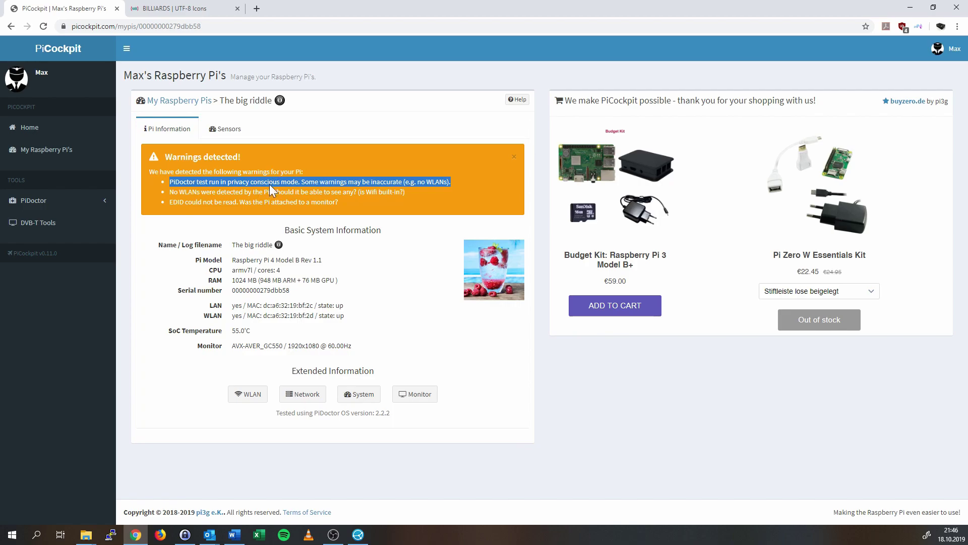
View the Pi's Sensors tab and select the WLAN signal and link quality values.
{"action": "left_click", "coordinate": [223, 132]}
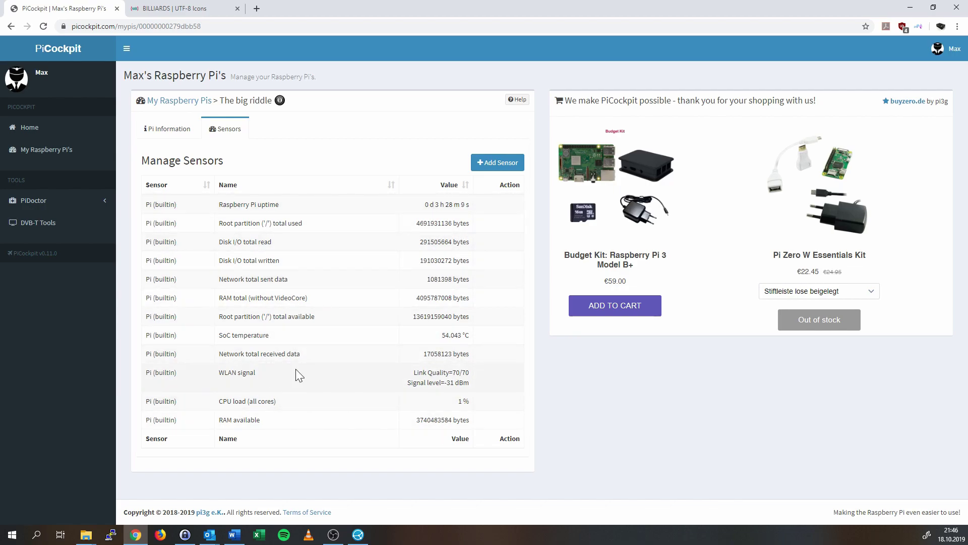
{"action": "left_click_drag", "start_coordinate": [403, 371], "coordinate": [468, 381]}
{"action": "mouse_move", "coordinate": [469, 375]}
{"action": "left_mouse_down"}
{"action": "mouse_move", "coordinate": [422, 371]}
{"action": "mouse_move", "coordinate": [468, 370]}
{"action": "left_mouse_up"}
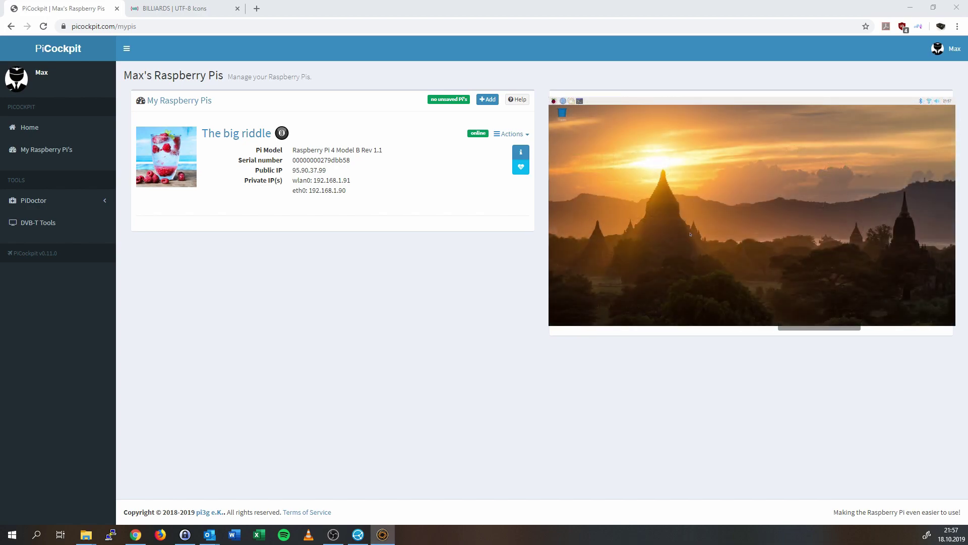
Shut down The big riddle from the Raspberry Pi menu's Shutdown... dialog.
{"action": "left_click", "coordinate": [554, 101]}
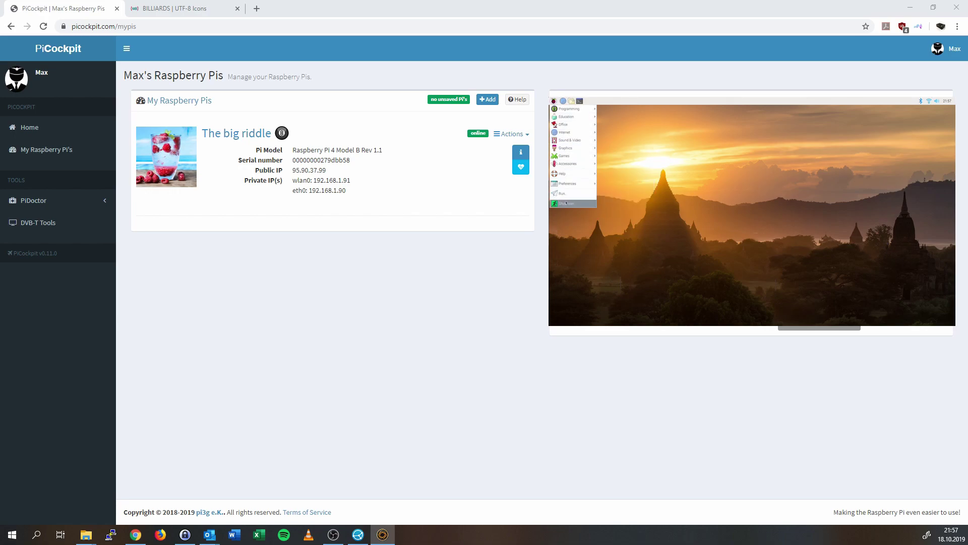
{"action": "left_click", "coordinate": [566, 203]}
{"action": "left_click", "coordinate": [777, 212]}
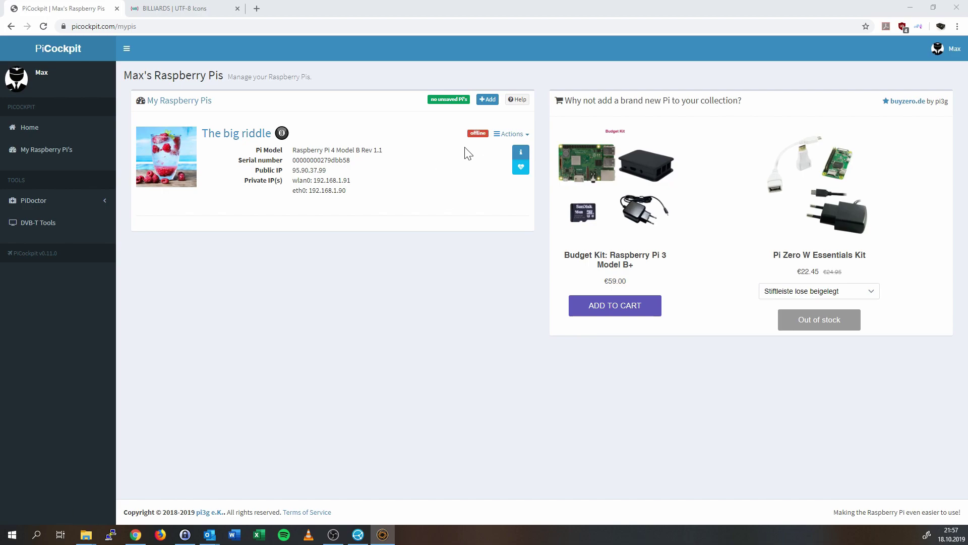
Toggle the Pi card to live CPU, RAM and temperature stats, then back to model details.
{"action": "left_click", "coordinate": [514, 169]}
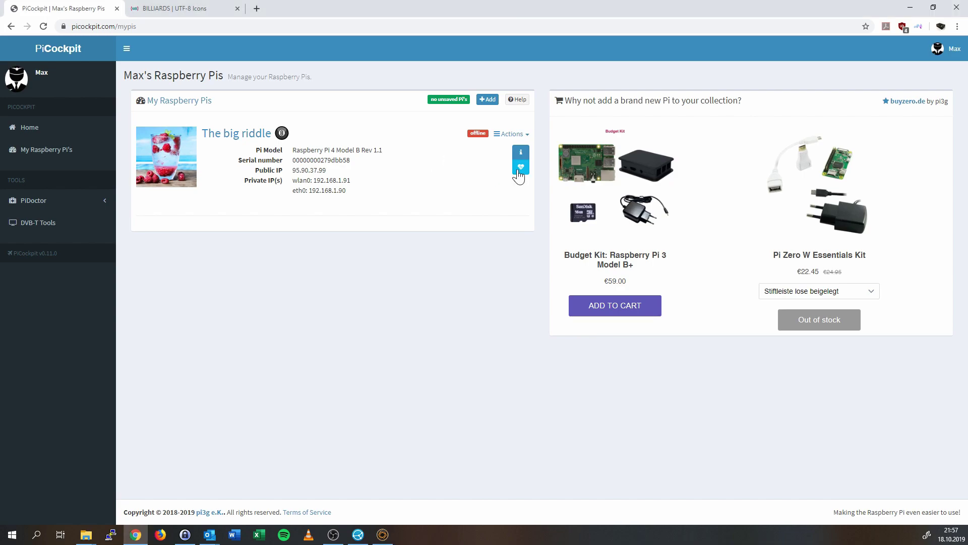
{"action": "left_click", "coordinate": [514, 169]}
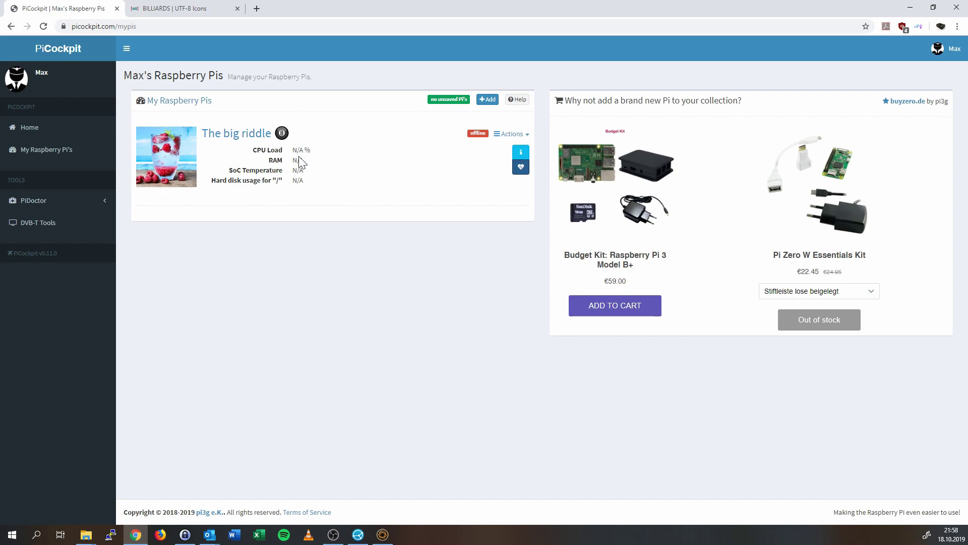
{"action": "left_click", "coordinate": [520, 153]}
Highlight the Pi's IP address rows, then open its sensor readings page.
{"action": "left_click_drag", "start_coordinate": [251, 171], "coordinate": [357, 201]}
{"action": "left_click", "coordinate": [371, 204]}
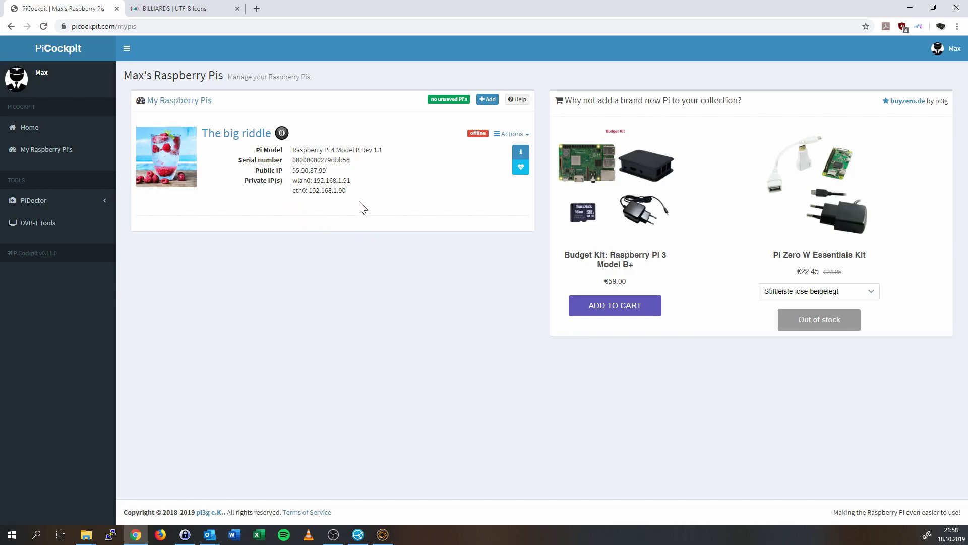
{"action": "left_click", "coordinate": [521, 168]}
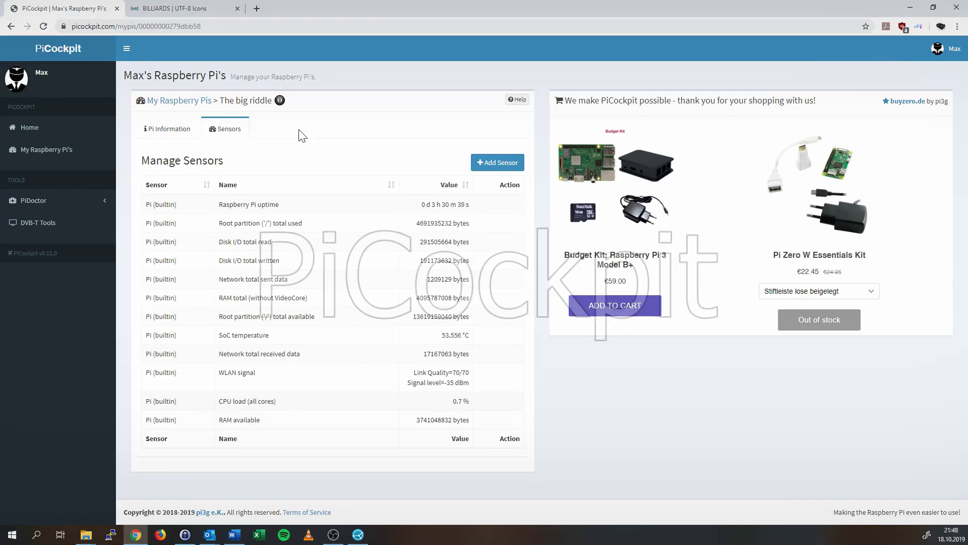